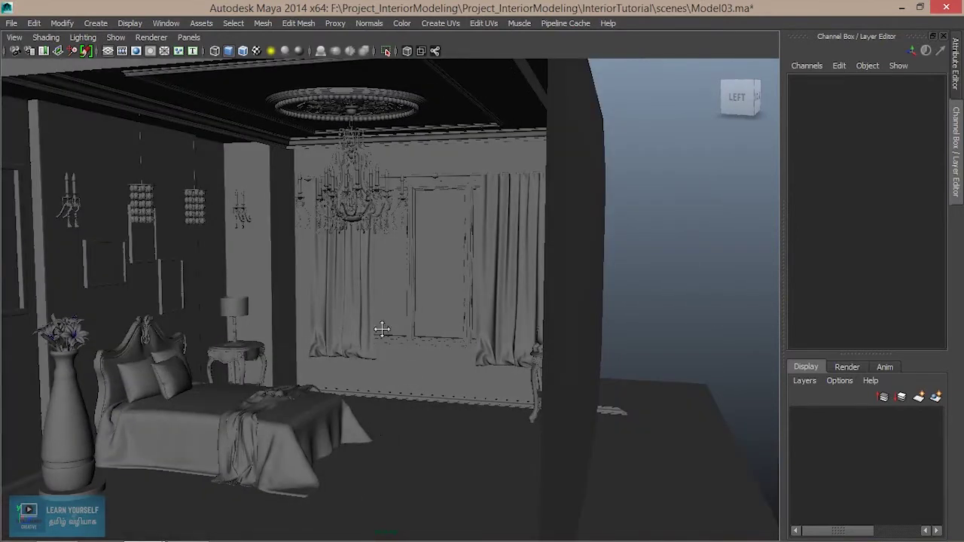
Inspect the bedroom model in the perspective view, from the bed and vase to the curtained window wall.
{"action": "middle_click_drag", "start_coordinate": [425, 299], "coordinate": [419, 333], "text": "alt"}
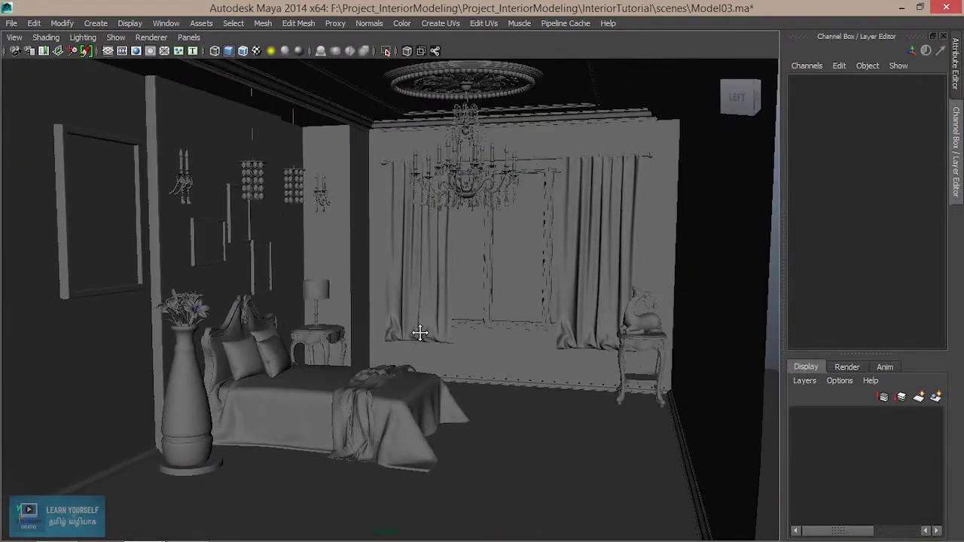
{"action": "left_click_drag", "start_coordinate": [411, 353], "coordinate": [461, 300], "text": "alt"}
{"action": "middle_click_drag", "start_coordinate": [461, 300], "coordinate": [419, 360], "text": "alt"}
{"action": "right_click_drag", "start_coordinate": [460, 368], "coordinate": [467, 369], "text": "alt"}
{"action": "middle_click_drag", "start_coordinate": [467, 370], "coordinate": [468, 316], "text": "alt"}
{"action": "left_click_drag", "start_coordinate": [468, 316], "coordinate": [454, 329], "text": "alt"}
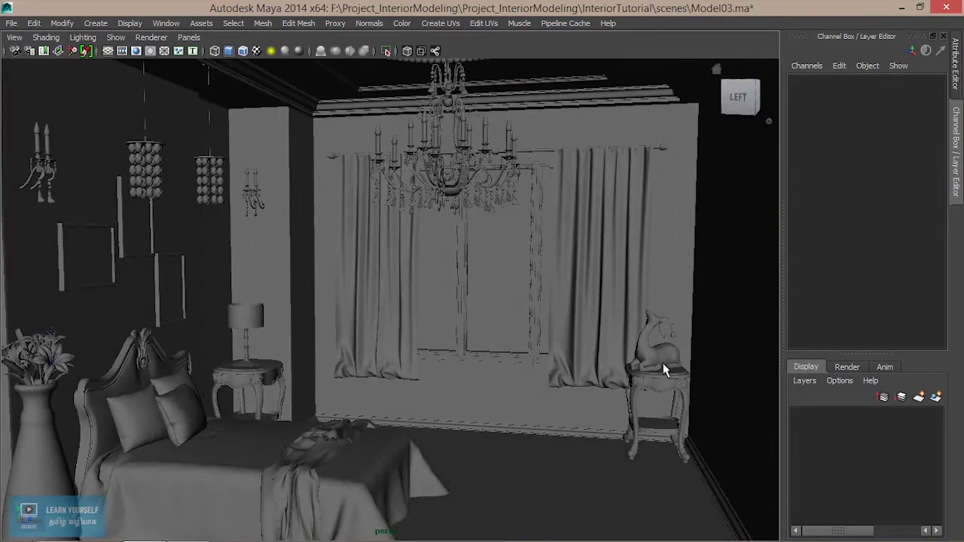
{"action": "scroll", "coordinate": [367, 436], "scroll_direction": "down", "scroll_amount": 6}
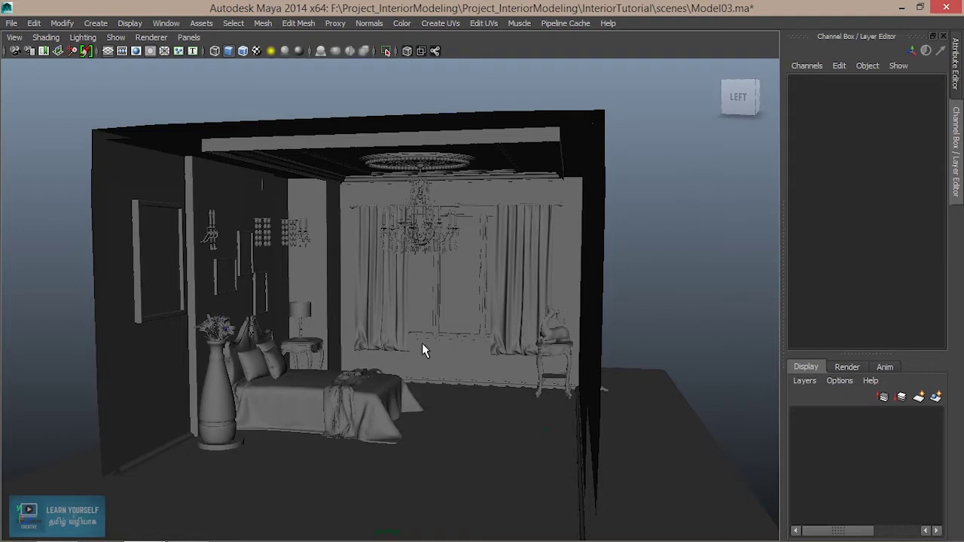
{"action": "scroll", "coordinate": [423, 347], "scroll_direction": "up", "scroll_amount": 5}
{"action": "middle_click_drag", "start_coordinate": [457, 396], "coordinate": [473, 369], "text": "alt"}
{"action": "left_click_drag", "start_coordinate": [479, 366], "coordinate": [445, 357], "text": "alt"}
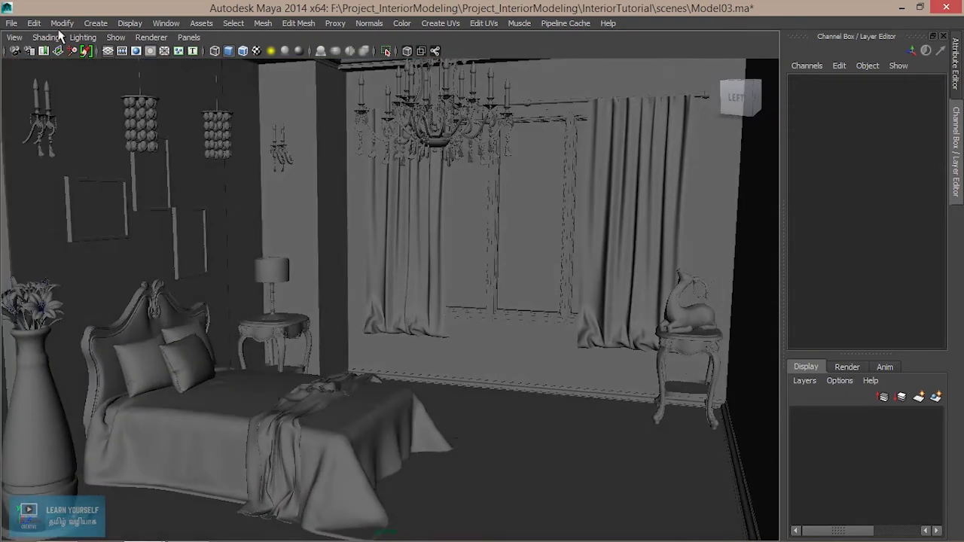
Create a new camera, check it in wireframe display and look through it in the viewport.
{"action": "left_click", "coordinate": [96, 23]}
{"action": "mouse_move", "coordinate": [152, 97]}
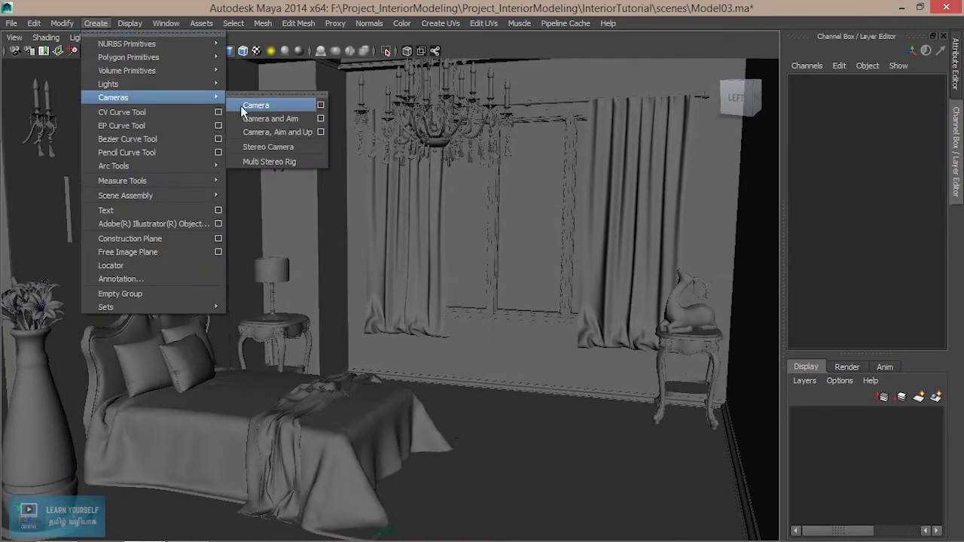
{"action": "left_click", "coordinate": [252, 104]}
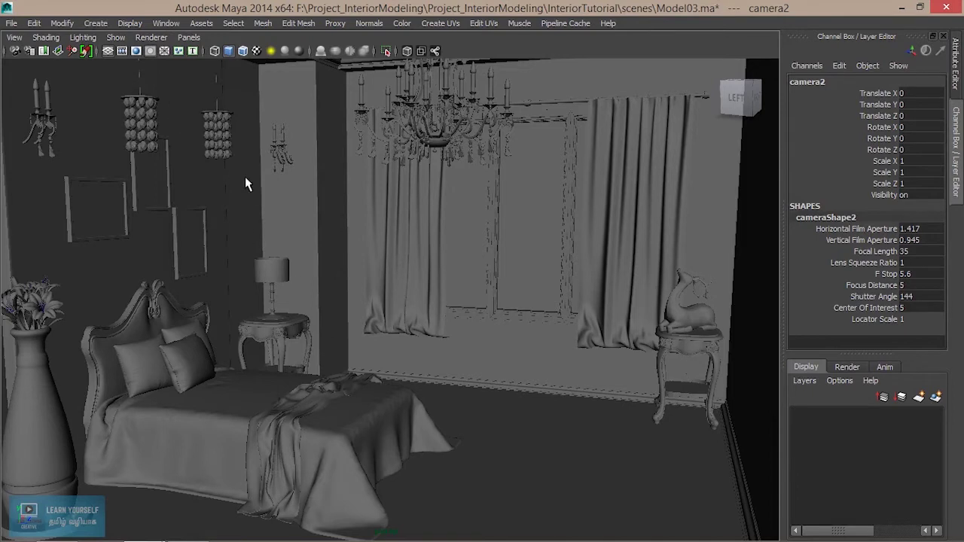
{"action": "key", "text": "4"}
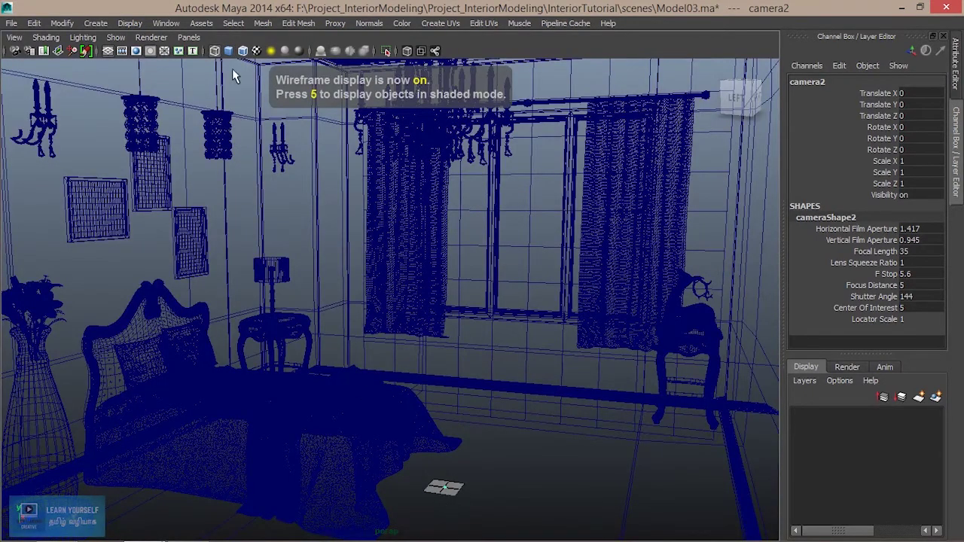
{"action": "left_click", "coordinate": [189, 39]}
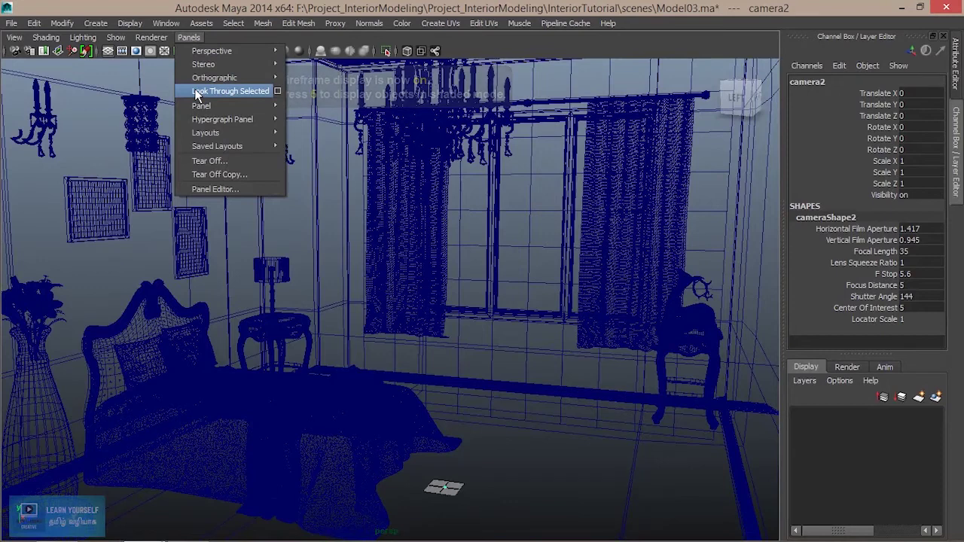
{"action": "left_click", "coordinate": [198, 92]}
Aim the new camera into the bedroom toward the bed and window wall, and switch to shaded display.
{"action": "scroll", "coordinate": [482, 390], "scroll_direction": "down", "scroll_amount": 15}
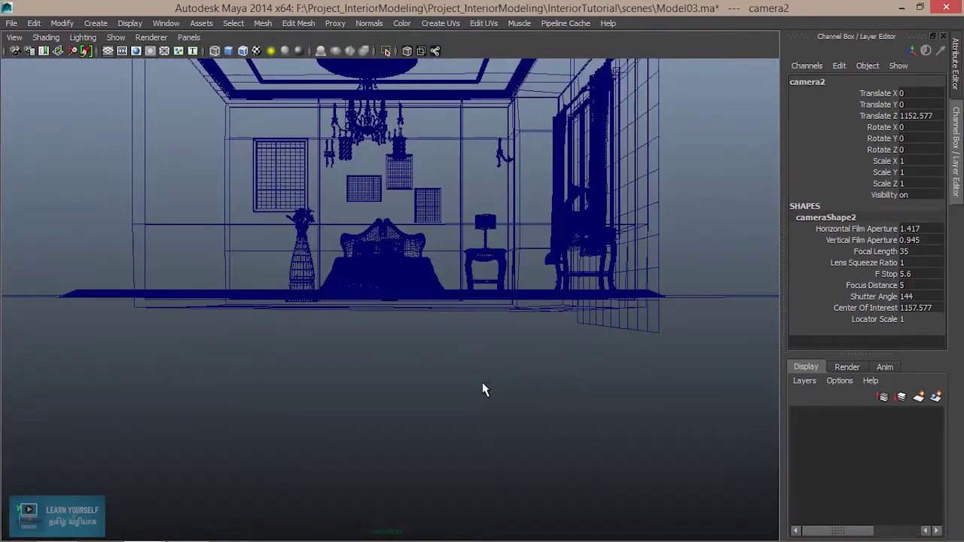
{"action": "left_click_drag", "start_coordinate": [349, 309], "coordinate": [486, 327], "text": "alt"}
{"action": "scroll", "coordinate": [334, 327], "scroll_direction": "up", "scroll_amount": 3}
{"action": "middle_click_drag", "start_coordinate": [468, 350], "coordinate": [426, 419], "text": "alt"}
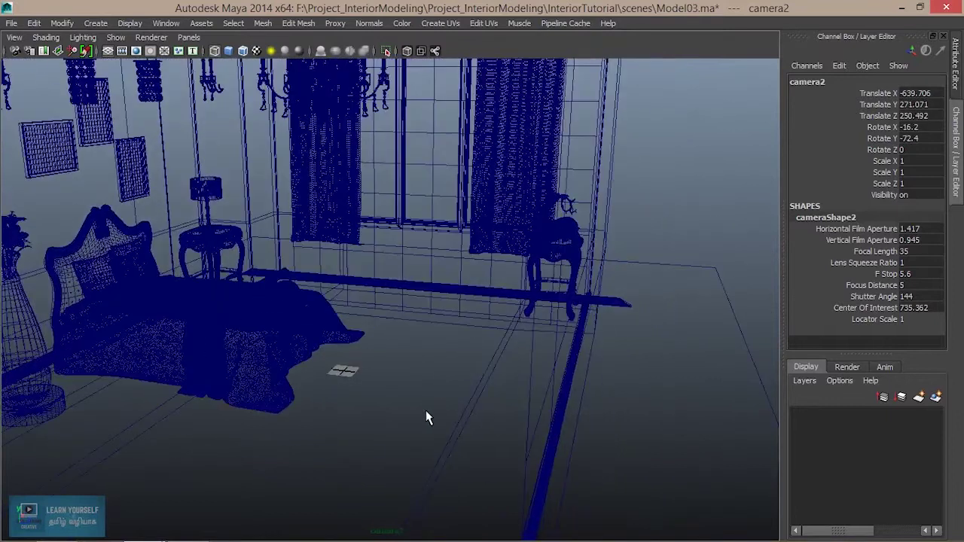
{"action": "key", "text": "5"}
{"action": "mouse_move", "coordinate": [359, 415]}
{"action": "middle_mouse_down", "text": "alt"}
{"action": "mouse_move", "coordinate": [428, 445]}
{"action": "mouse_move", "coordinate": [405, 369]}
{"action": "middle_mouse_up", "text": "alt"}
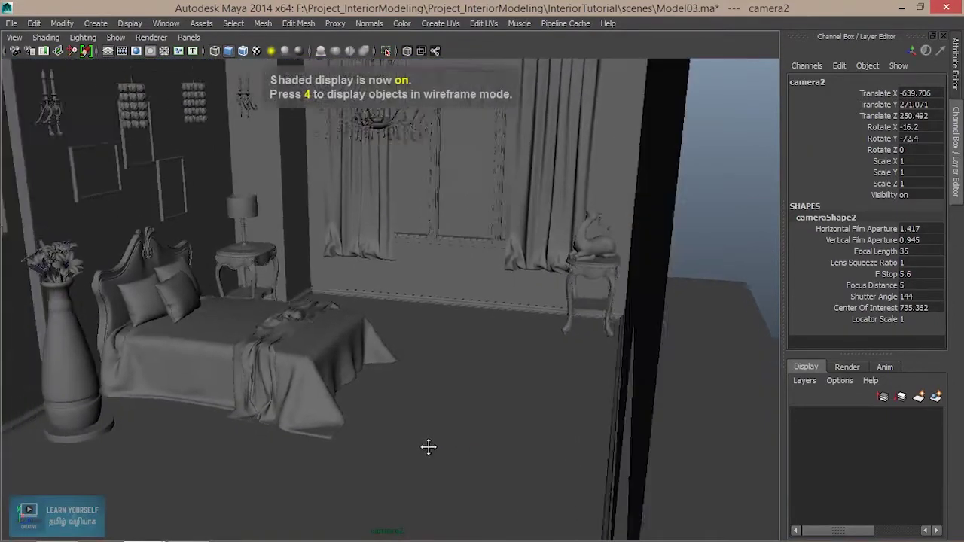
{"action": "left_click_drag", "start_coordinate": [405, 369], "coordinate": [363, 334], "text": "alt"}
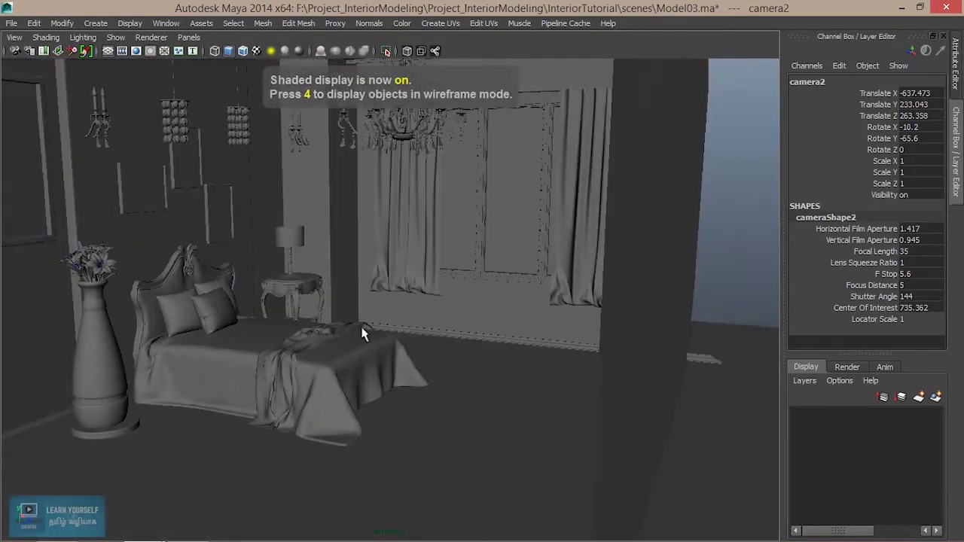
Turn on the 1920 x 1080 resolution gate for camera2 and pull the camera back from the room.
{"action": "left_click", "coordinate": [122, 51]}
{"action": "middle_click_drag", "start_coordinate": [246, 313], "coordinate": [278, 339], "text": "alt"}
{"action": "left_click", "coordinate": [136, 51]}
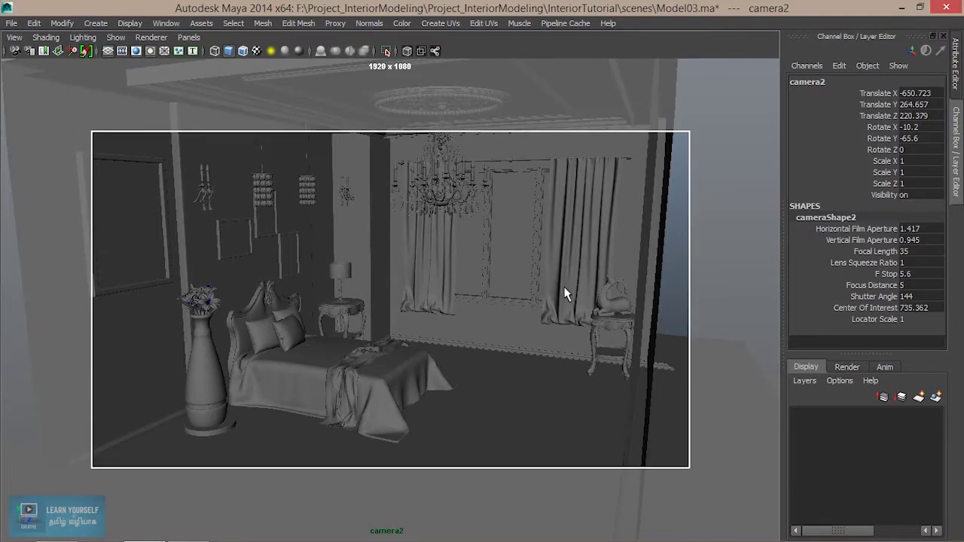
Adjust camera2 so the wall frame, vase, bed, chandelier, curtains and far side table all fit inside the resolution gate.
{"action": "left_click_drag", "start_coordinate": [510, 279], "coordinate": [513, 250], "text": "alt"}
{"action": "middle_click_drag", "start_coordinate": [512, 250], "coordinate": [528, 276], "text": "alt"}
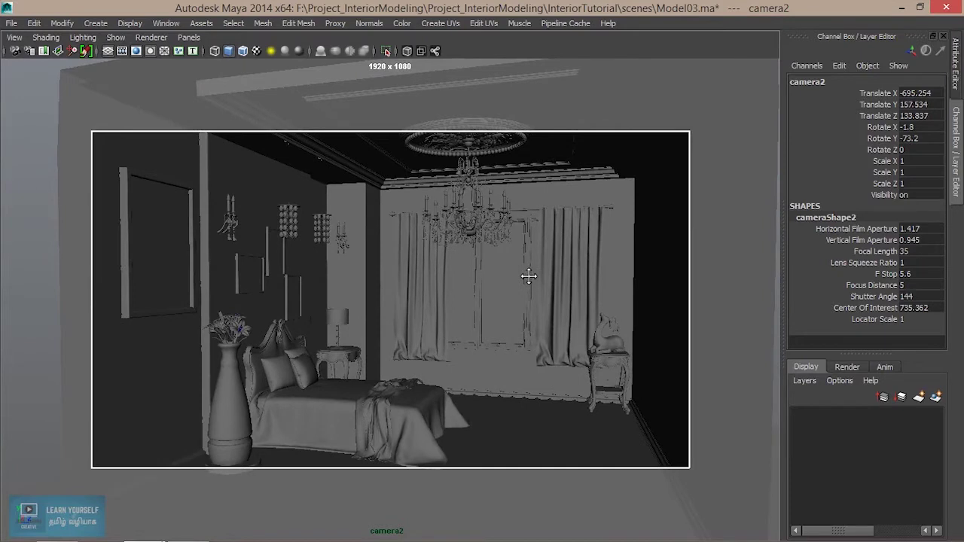
{"action": "left_click_drag", "start_coordinate": [528, 276], "coordinate": [520, 278], "text": "alt"}
{"action": "middle_click_drag", "start_coordinate": [520, 278], "coordinate": [554, 278], "text": "alt"}
{"action": "left_click_drag", "start_coordinate": [553, 278], "coordinate": [550, 278], "text": "alt"}
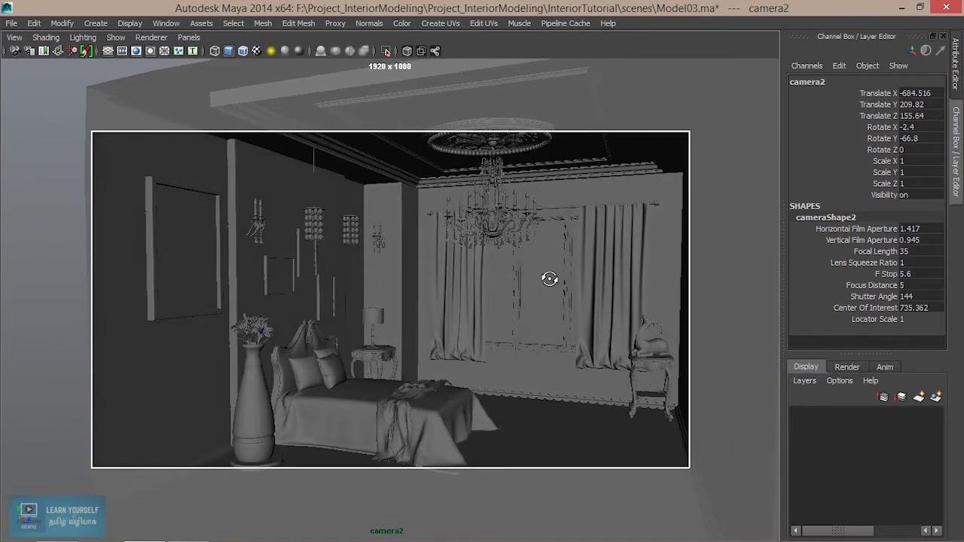
{"action": "middle_click_drag", "start_coordinate": [549, 278], "coordinate": [545, 255], "text": "alt"}
{"action": "left_click_drag", "start_coordinate": [545, 255], "coordinate": [545, 260], "text": "alt"}
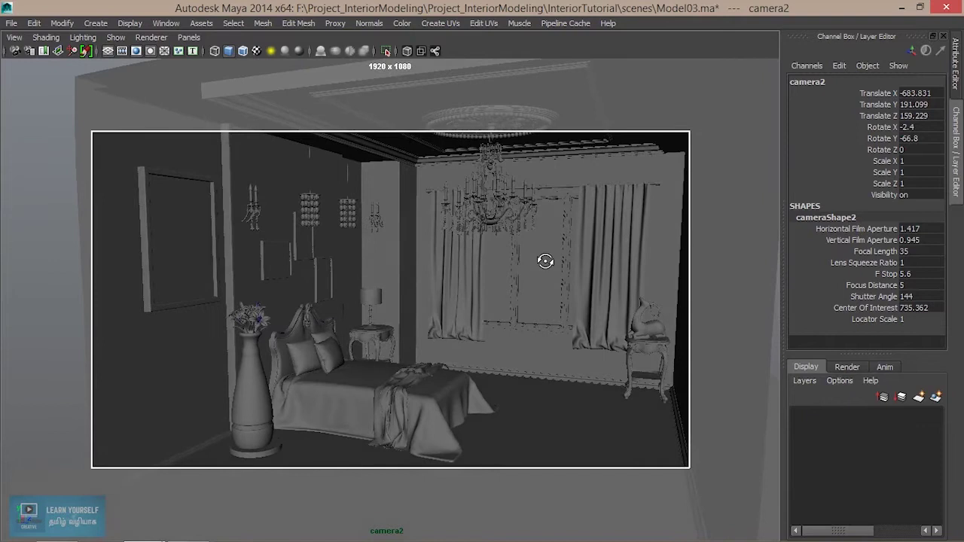
{"action": "middle_click_drag", "start_coordinate": [546, 261], "coordinate": [544, 261], "text": "alt"}
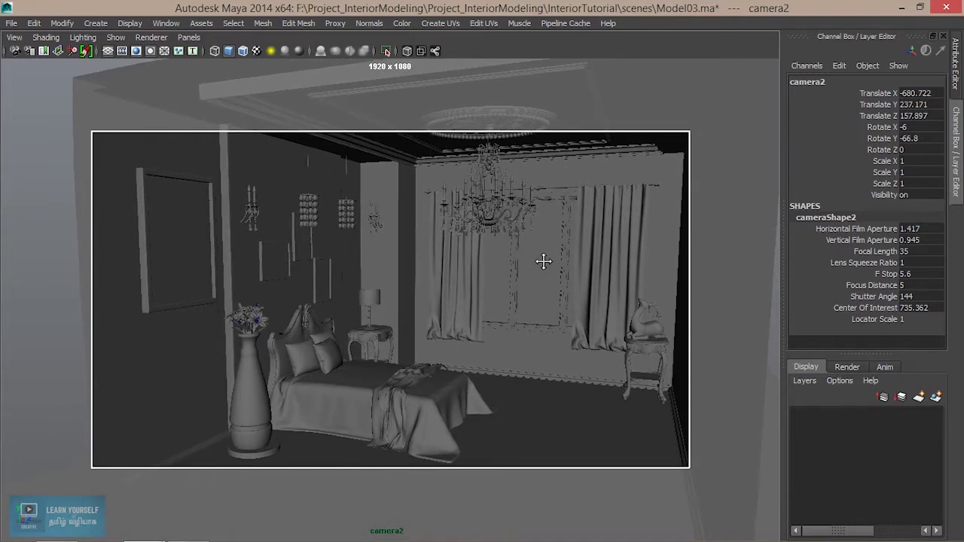
{"action": "middle_click_drag", "start_coordinate": [544, 261], "coordinate": [541, 264], "text": "alt"}
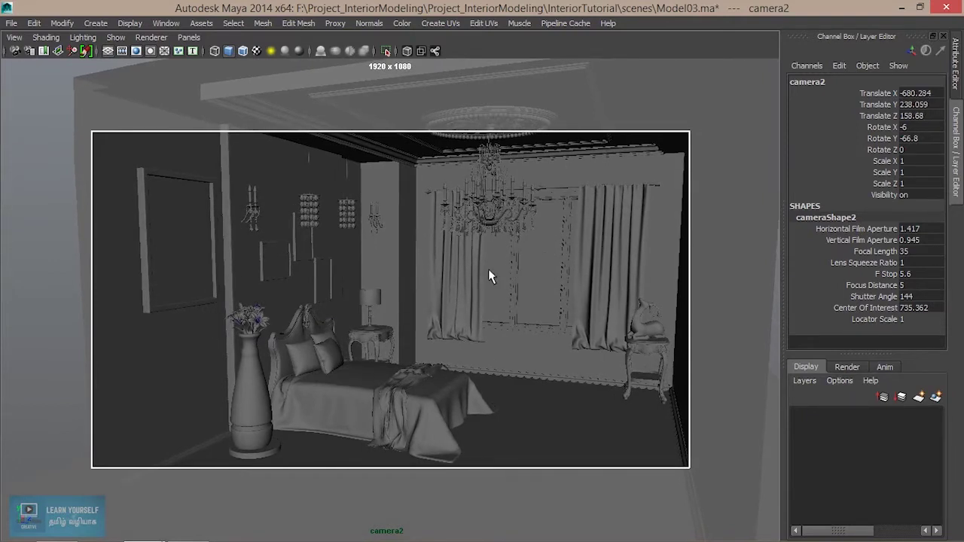
Switch the viewport to the persp camera and orbit around the bedroom.
{"action": "left_click", "coordinate": [188, 37]}
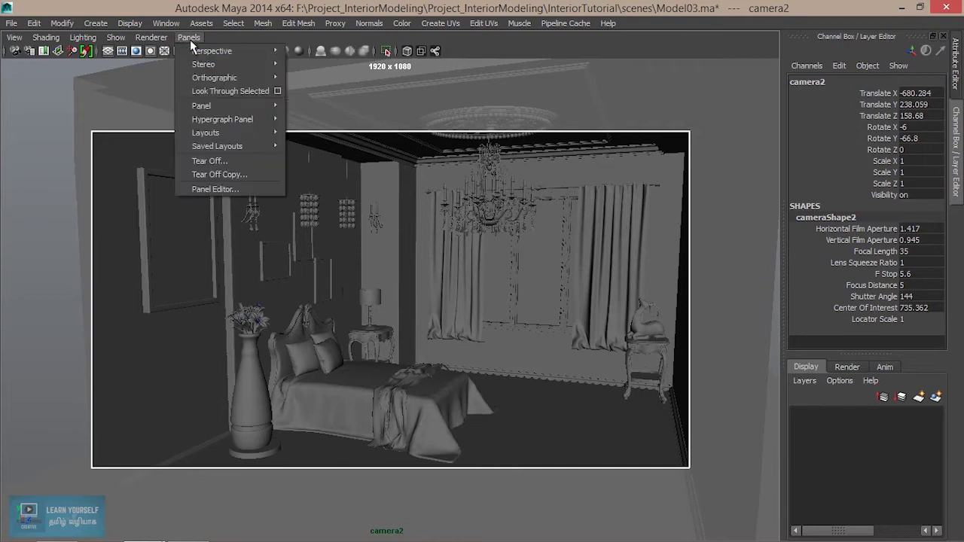
{"action": "mouse_move", "coordinate": [226, 51]}
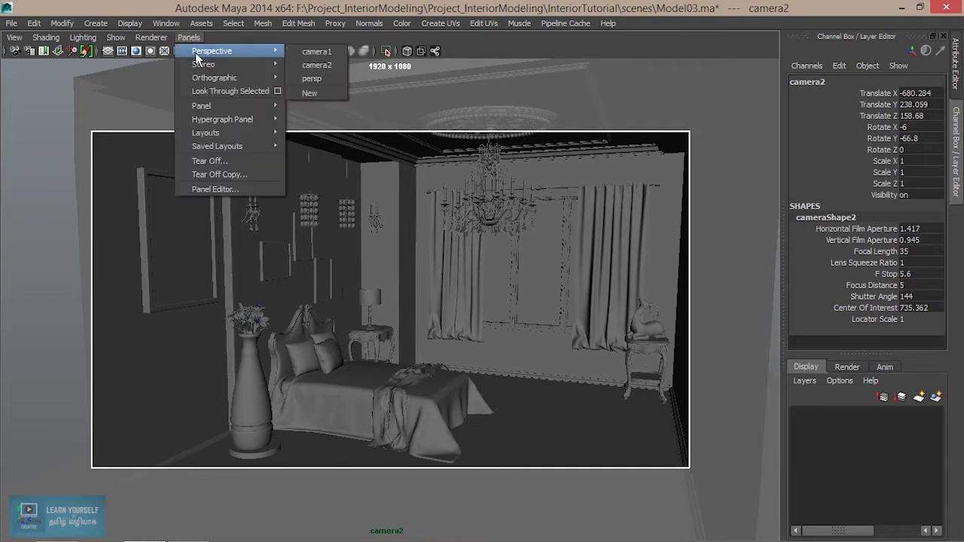
{"action": "left_click", "coordinate": [314, 79]}
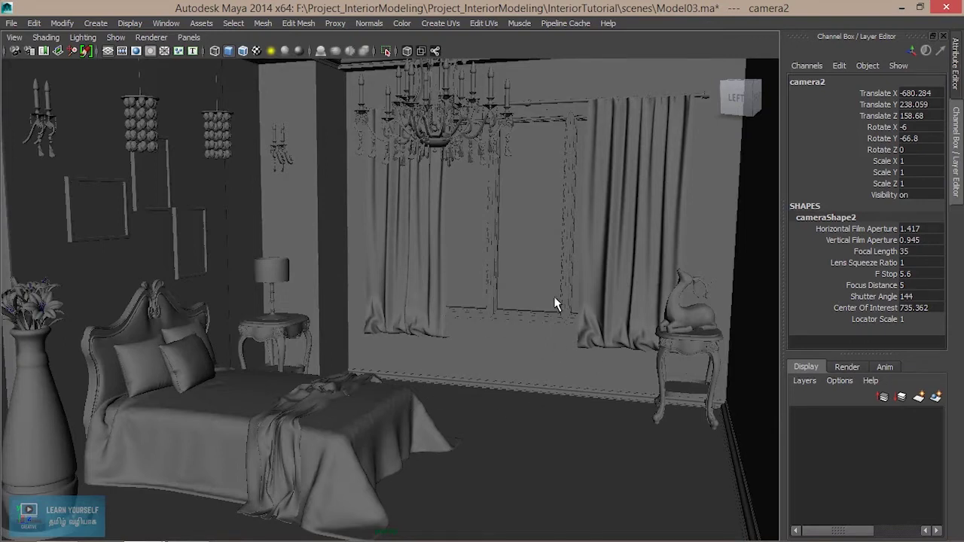
{"action": "left_click_drag", "start_coordinate": [436, 379], "coordinate": [320, 385], "text": "alt"}
View the bedroom through camera1, and switch to camera2 to compare the two framings.
{"action": "left_click", "coordinate": [189, 37]}
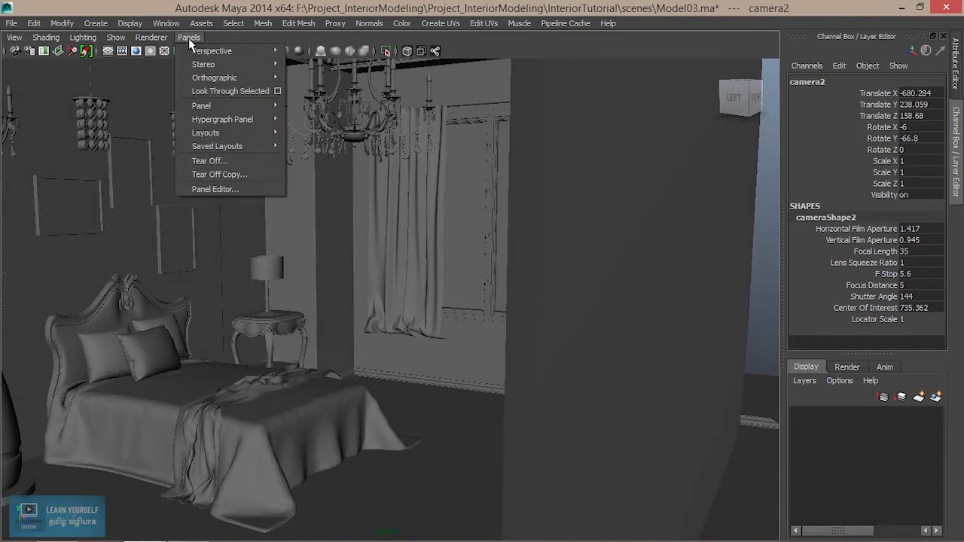
{"action": "mouse_move", "coordinate": [194, 52]}
{"action": "left_click", "coordinate": [331, 54]}
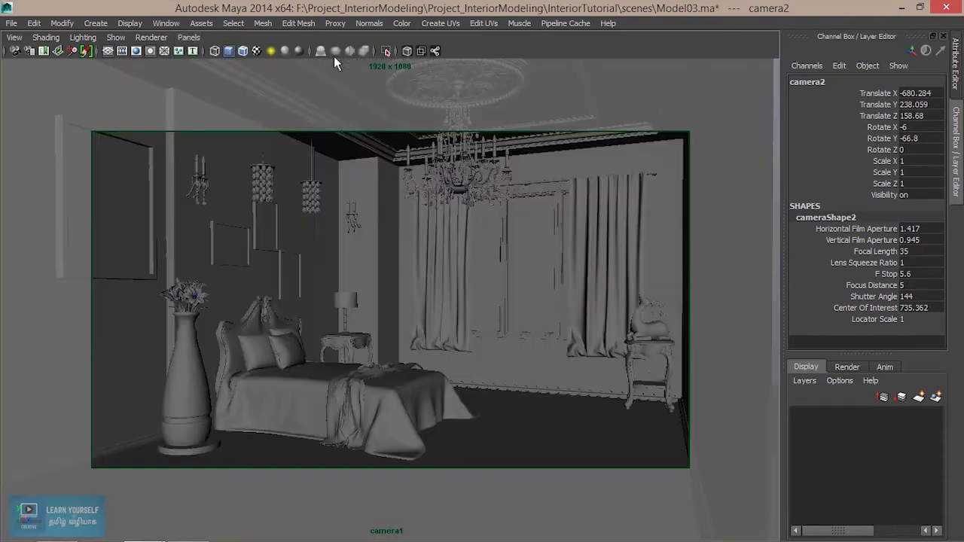
{"action": "left_click", "coordinate": [190, 38]}
{"action": "mouse_move", "coordinate": [197, 50]}
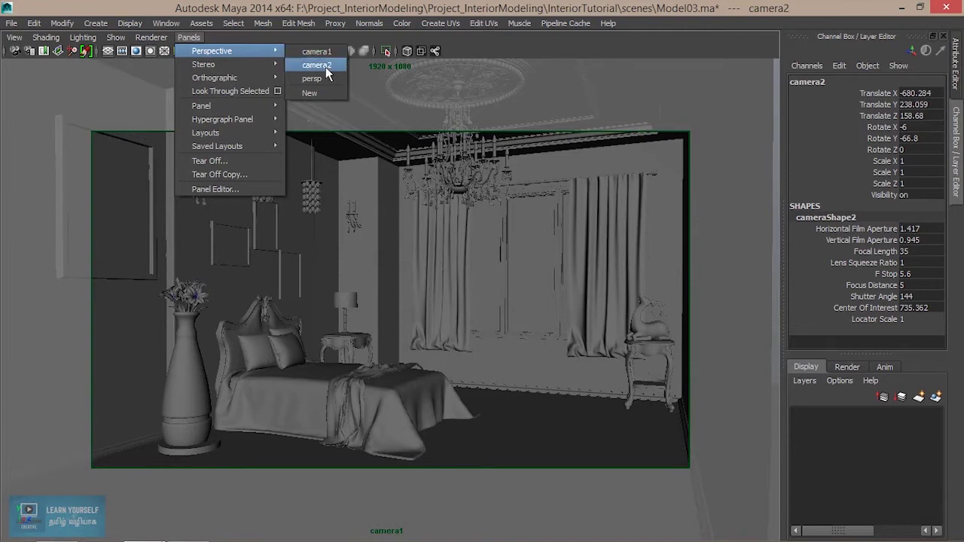
{"action": "left_click", "coordinate": [325, 67]}
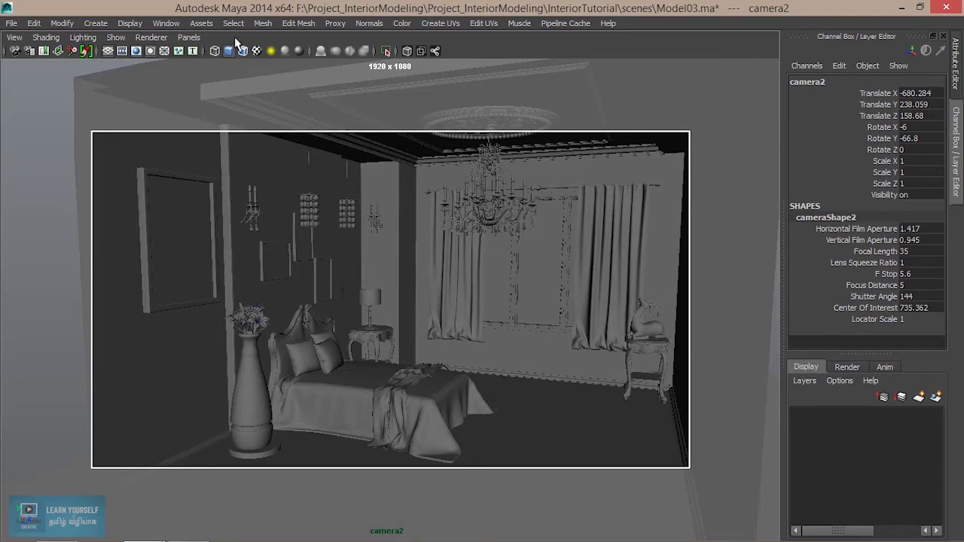
Open the Hypershade and display the list of cameras in the scene.
{"action": "left_click", "coordinate": [166, 23]}
{"action": "mouse_move", "coordinate": [187, 58]}
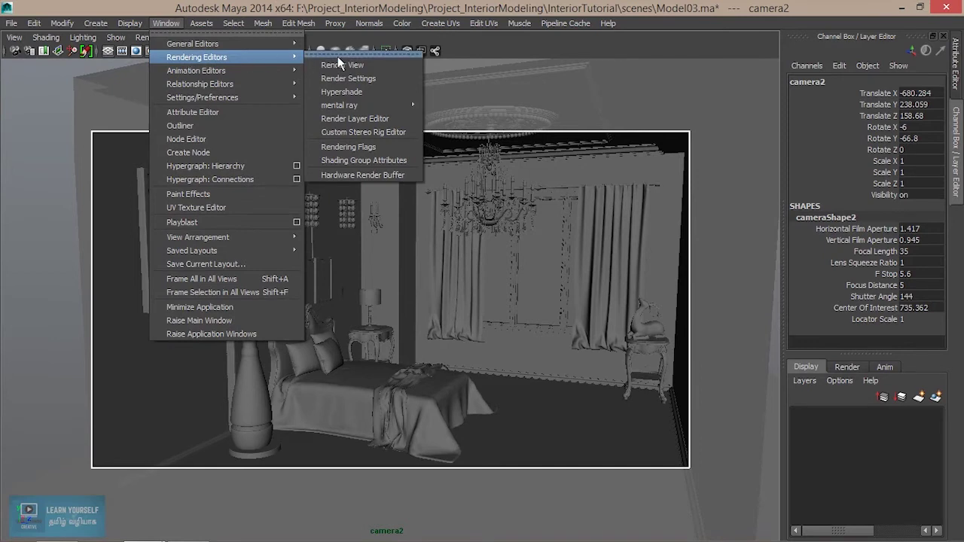
{"action": "left_click", "coordinate": [341, 91]}
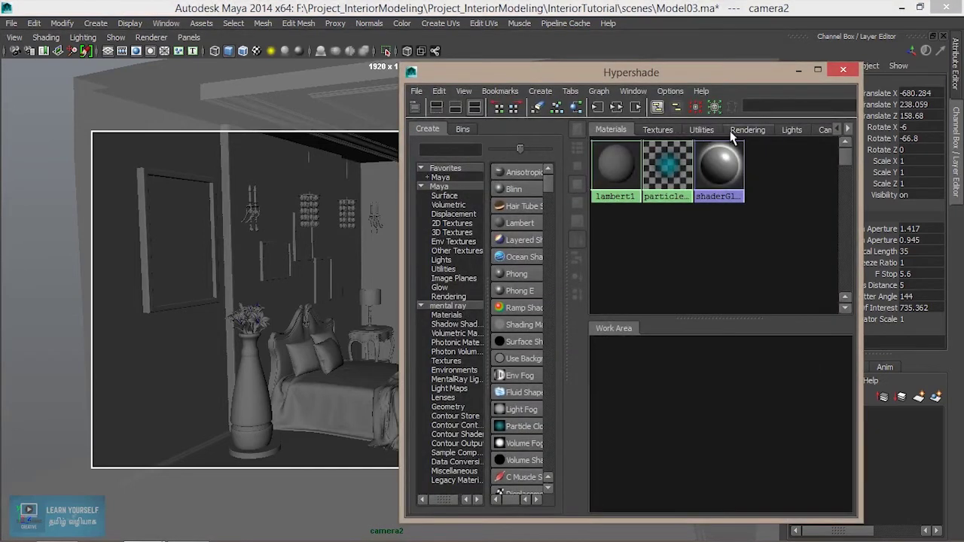
{"action": "left_click", "coordinate": [847, 130]}
{"action": "left_click", "coordinate": [804, 129]}
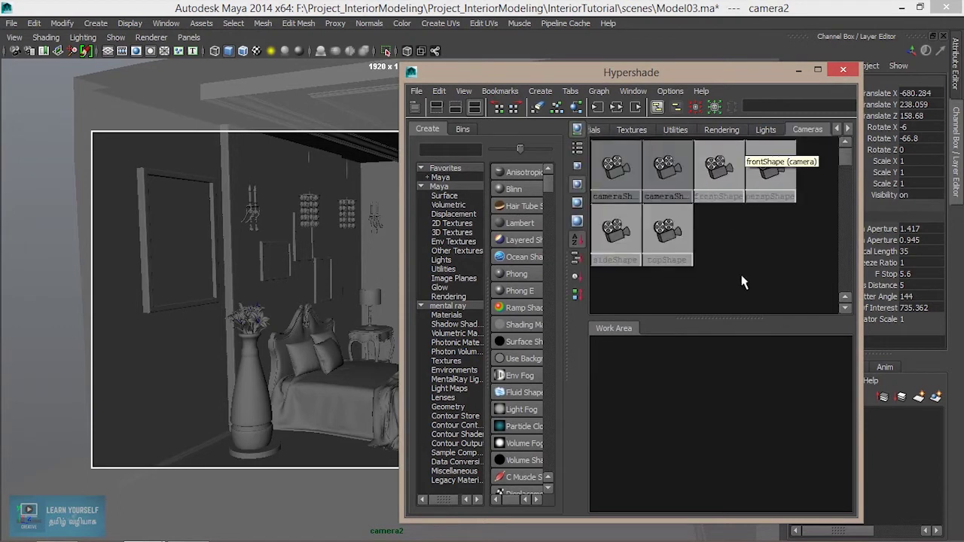
Delete cameraShape2 in the Hypershade and minimize the window.
{"action": "left_click", "coordinate": [608, 181]}
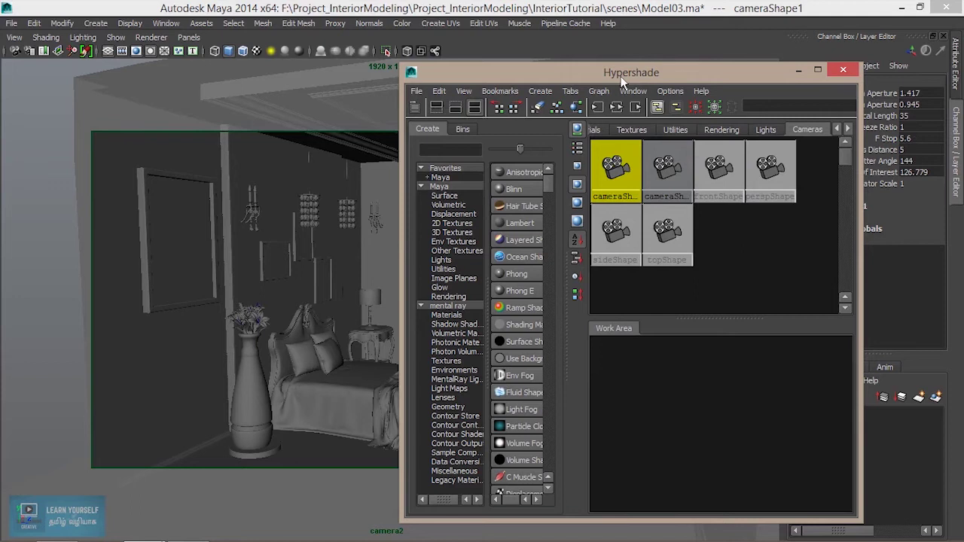
{"action": "left_click_drag", "start_coordinate": [622, 82], "coordinate": [444, 88]}
{"action": "left_click", "coordinate": [488, 188]}
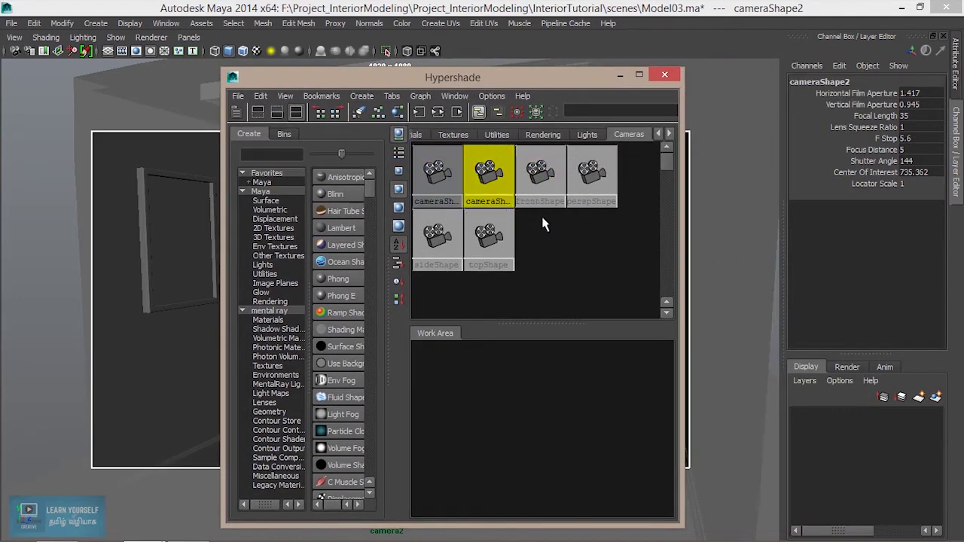
{"action": "key", "text": "Delete"}
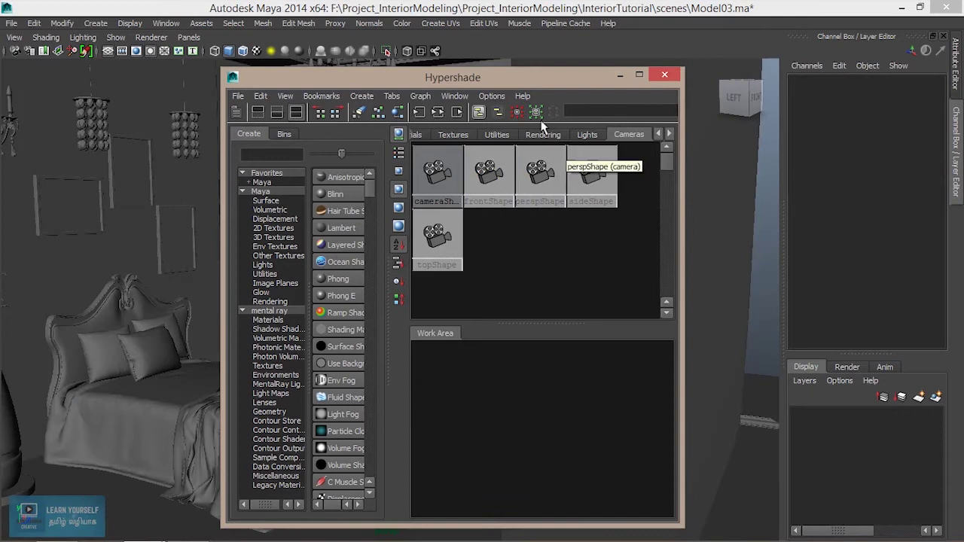
{"action": "left_click", "coordinate": [620, 75]}
Check the bedroom framing through camera1 and return the viewport to the persp camera.
{"action": "left_click", "coordinate": [189, 37]}
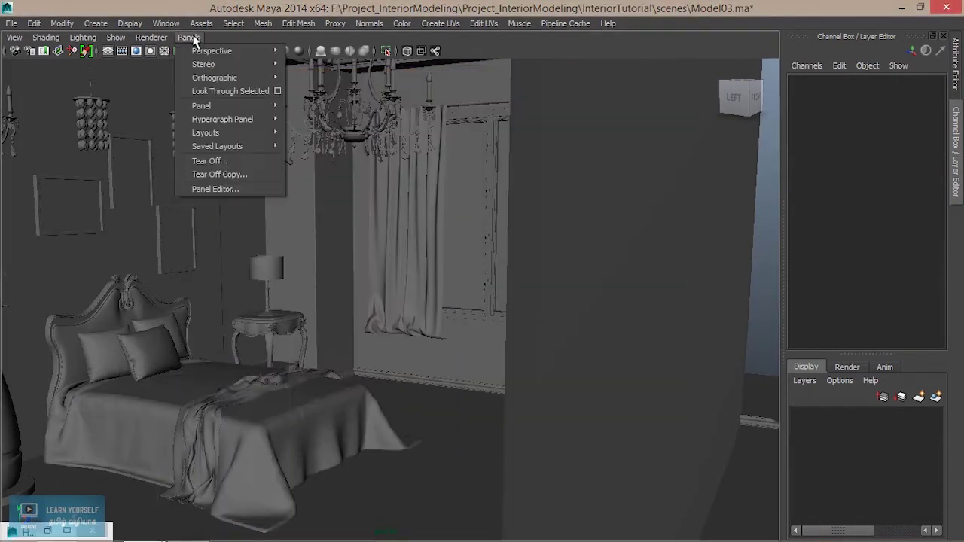
{"action": "mouse_move", "coordinate": [296, 48]}
{"action": "left_click", "coordinate": [335, 48]}
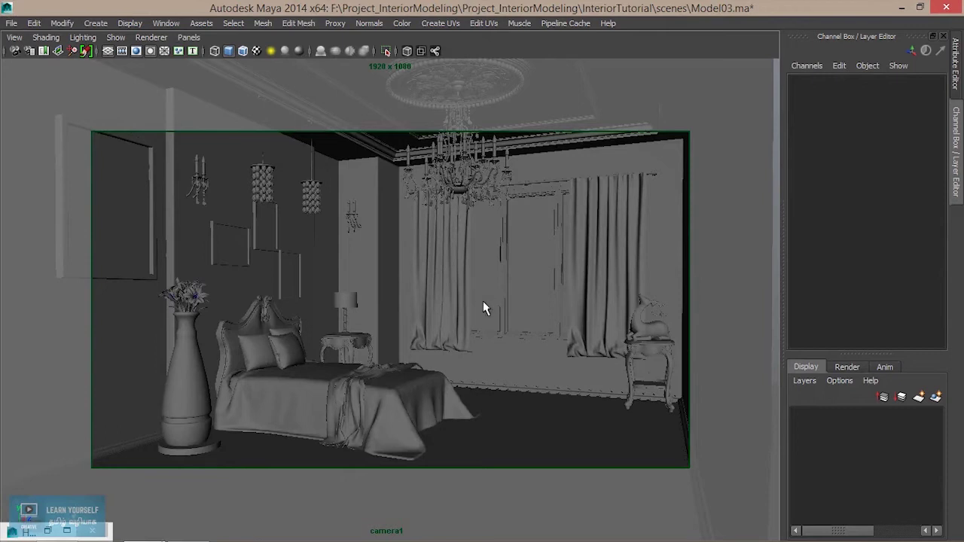
{"action": "left_click", "coordinate": [189, 37]}
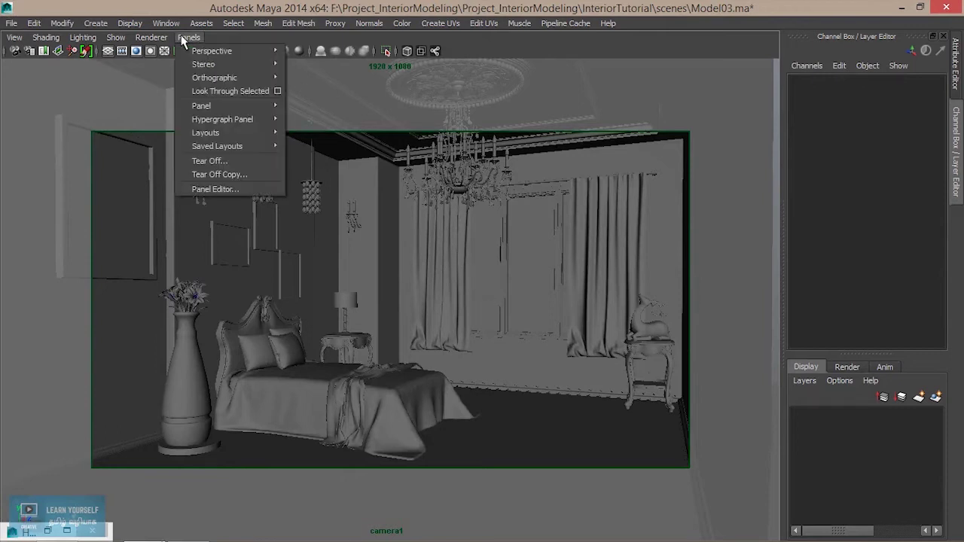
{"action": "mouse_move", "coordinate": [213, 51]}
{"action": "left_click", "coordinate": [310, 66]}
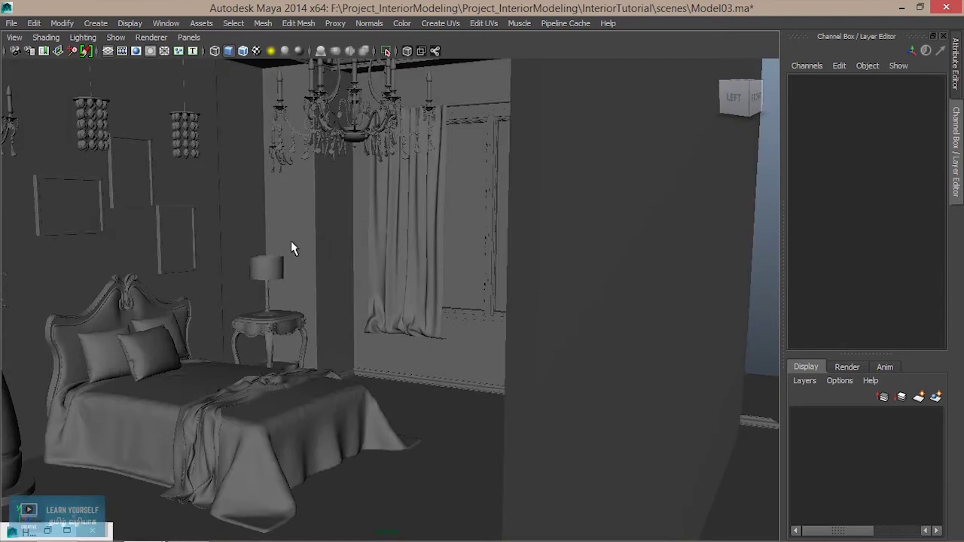
Select the room's wall shell together with the window frames, leaving the plane behind the window out of the selection.
{"action": "left_click_drag", "start_coordinate": [340, 233], "coordinate": [301, 270], "text": "alt"}
{"action": "scroll", "coordinate": [281, 287], "scroll_direction": "down", "scroll_amount": 5}
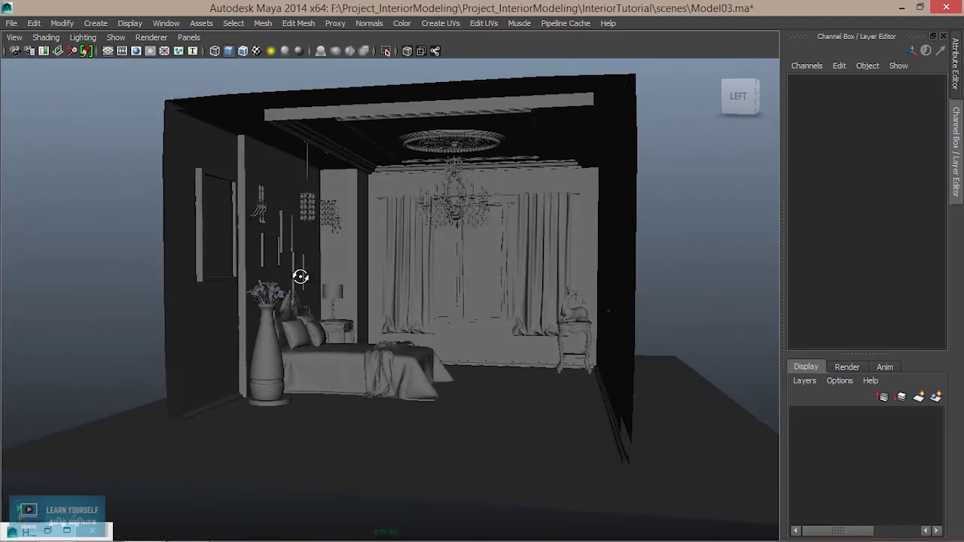
{"action": "left_click", "coordinate": [627, 230]}
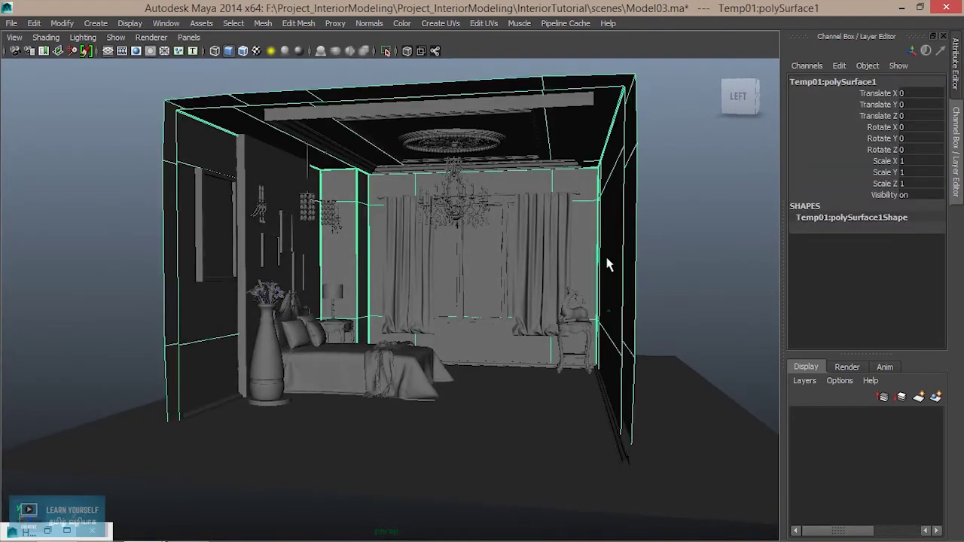
{"action": "scroll", "coordinate": [609, 265], "scroll_direction": "up", "scroll_amount": 5}
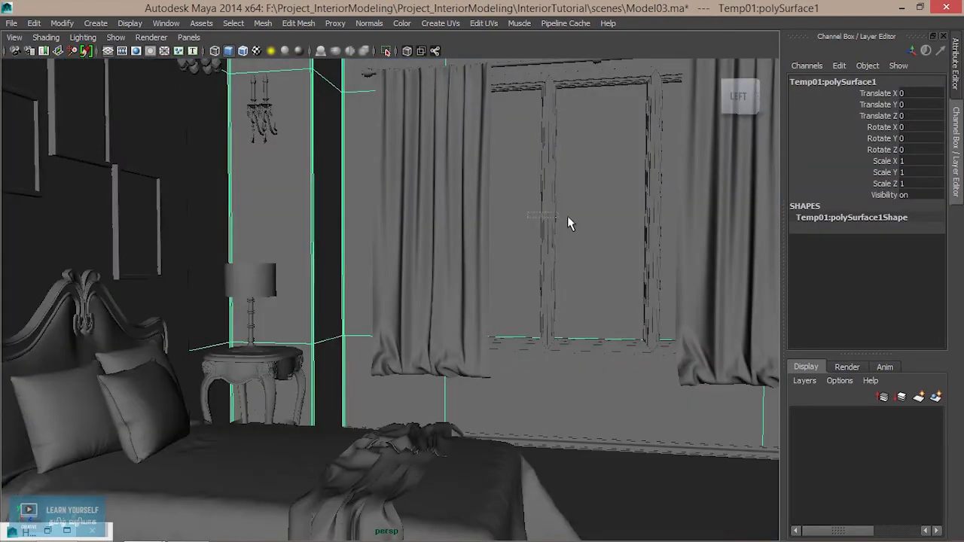
{"action": "left_click_drag", "start_coordinate": [669, 218], "coordinate": [669, 220]}
{"action": "scroll", "coordinate": [637, 280], "scroll_direction": "down", "scroll_amount": 5}
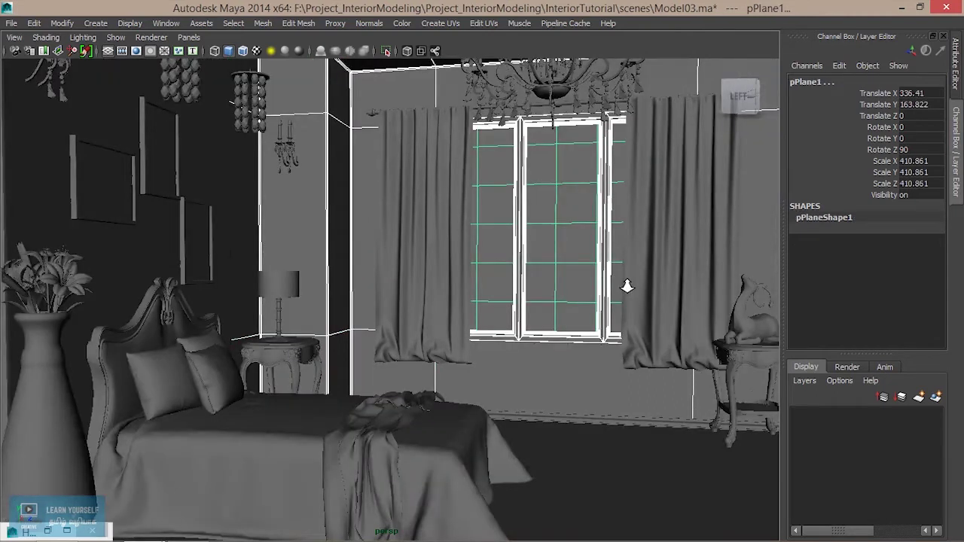
{"action": "left_click", "coordinate": [505, 271], "text": "shift"}
{"action": "scroll", "coordinate": [504, 277], "scroll_direction": "down", "scroll_amount": 4}
{"action": "mouse_move", "coordinate": [504, 276]}
{"action": "left_mouse_down", "text": "alt"}
{"action": "mouse_move", "coordinate": [509, 291]}
{"action": "mouse_move", "coordinate": [491, 295]}
{"action": "mouse_move", "coordinate": [501, 288]}
{"action": "left_mouse_up", "text": "alt"}
Add the floor surface to the selected walls and window frames, keeping the separate wall panel behind the bed unselected.
{"action": "left_click", "coordinate": [501, 422]}
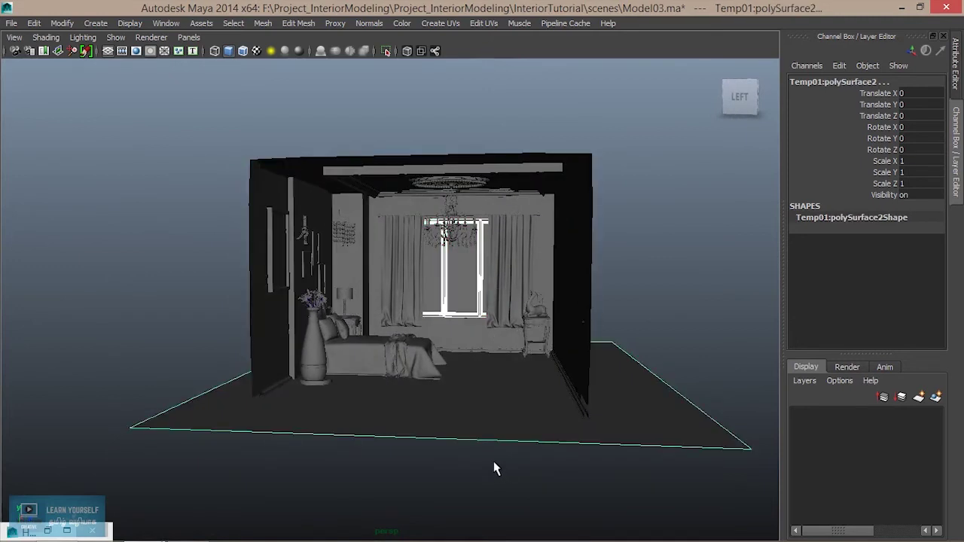
{"action": "key", "text": "ctrl+z"}
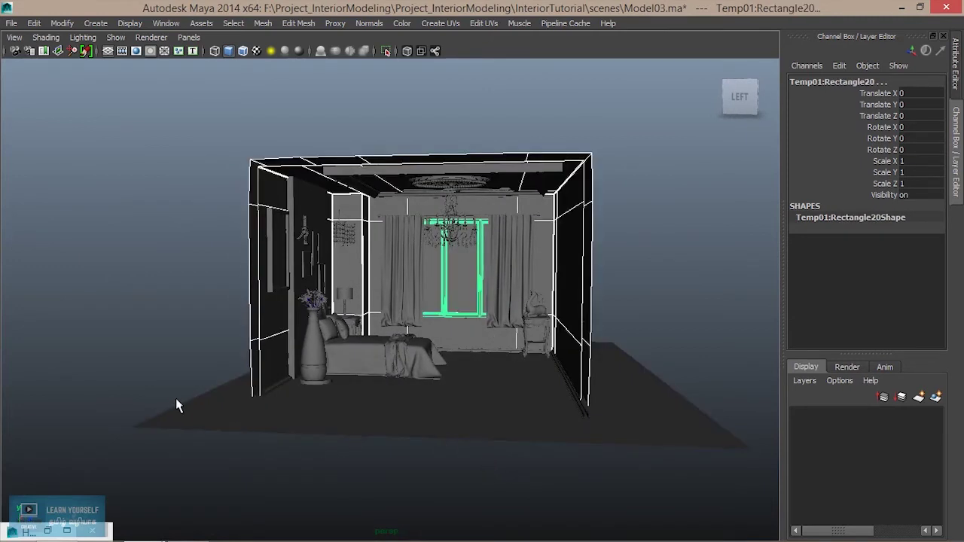
{"action": "key", "text": "shift+z"}
{"action": "left_click_drag", "start_coordinate": [270, 431], "coordinate": [311, 431], "text": "alt"}
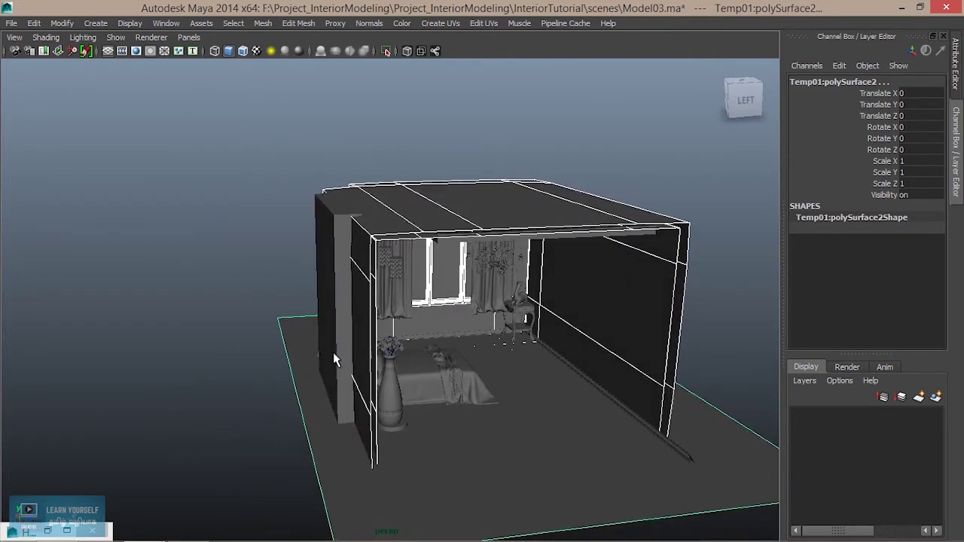
{"action": "left_click", "coordinate": [336, 360]}
{"action": "left_click_drag", "start_coordinate": [355, 407], "coordinate": [341, 378], "text": "alt"}
{"action": "left_click", "coordinate": [338, 405]}
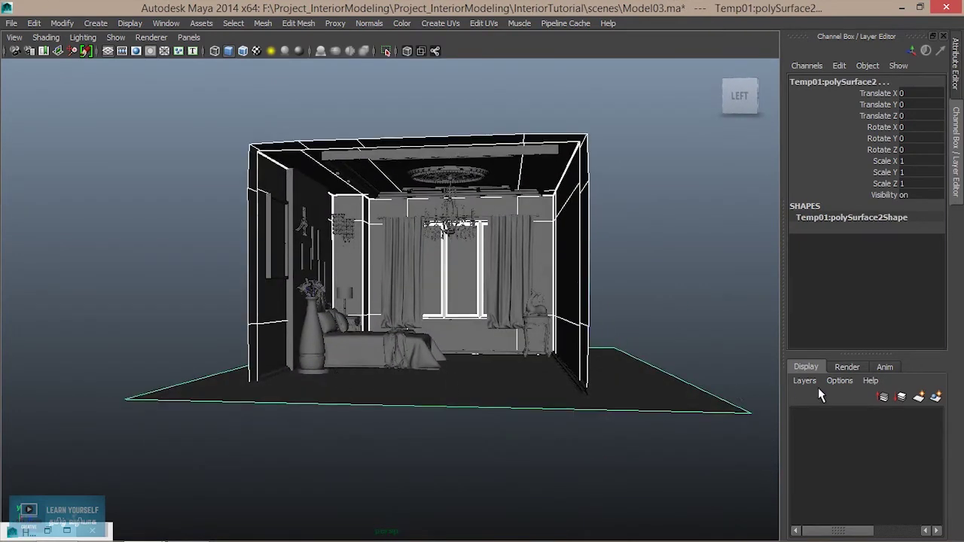
Create a display layer from the selected walls, floor and window frames and name it Walllayer1.
{"action": "left_click", "coordinate": [938, 400]}
{"action": "double_click", "coordinate": [859, 416]}
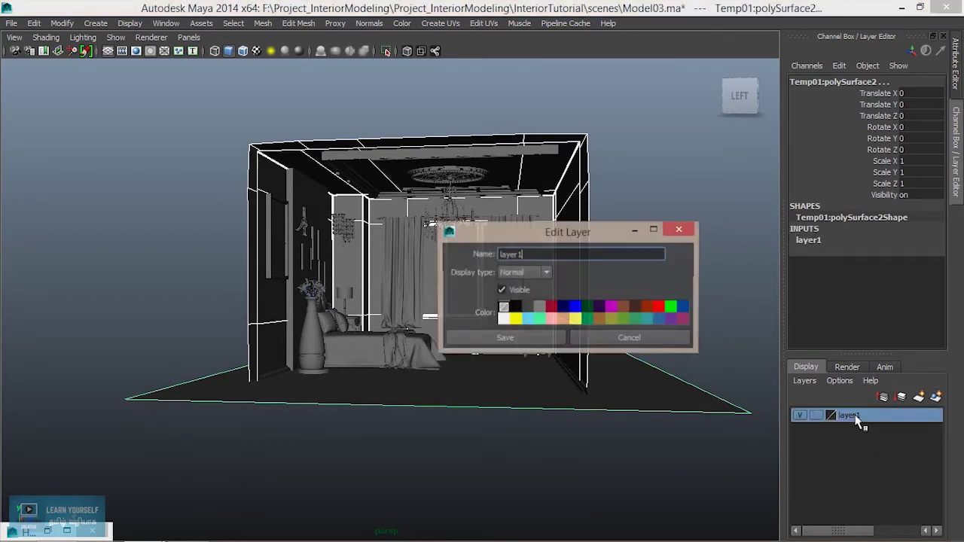
{"action": "key", "text": "Home"}
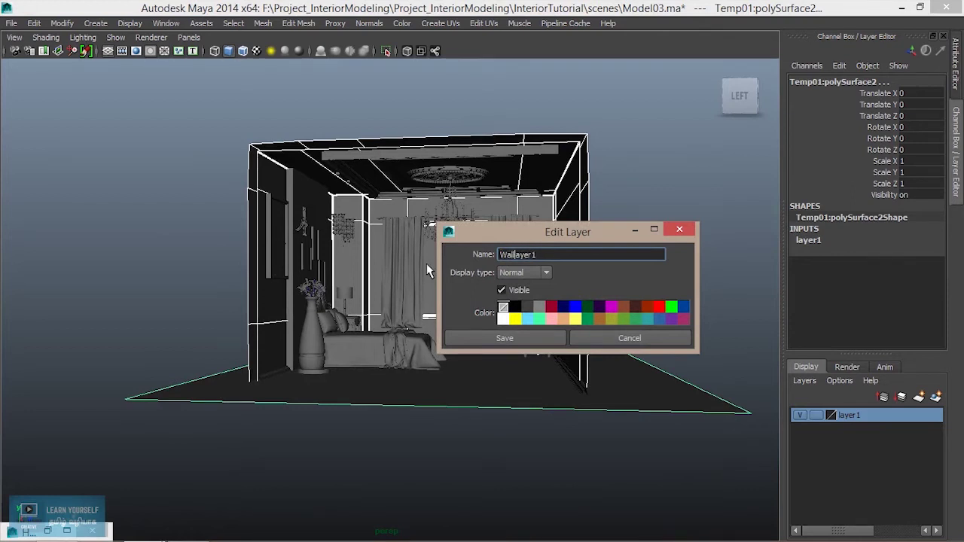
{"action": "left_click", "coordinate": [529, 341]}
Hide the Walllayer1 layer and select all the remaining bedroom objects in the viewport.
{"action": "left_click", "coordinate": [799, 416]}
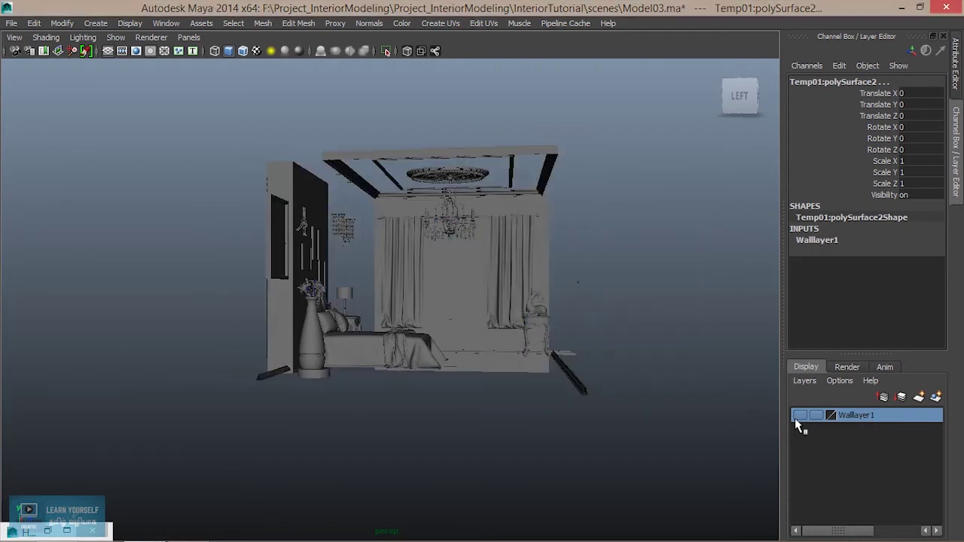
{"action": "left_click", "coordinate": [556, 430]}
{"action": "left_click_drag", "start_coordinate": [555, 430], "coordinate": [444, 427], "text": "alt"}
{"action": "scroll", "coordinate": [444, 427], "scroll_direction": "down", "scroll_amount": 3}
{"action": "left_click_drag", "start_coordinate": [264, 207], "coordinate": [663, 463]}
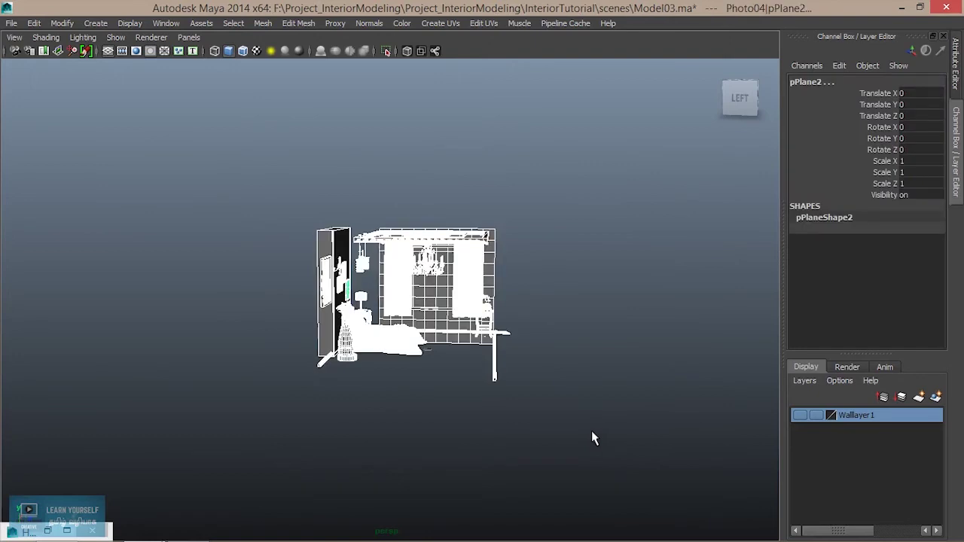
Create a display layer from the selected furniture and decor objects and name it OtherObj_layer1.
{"action": "left_click", "coordinate": [936, 397]}
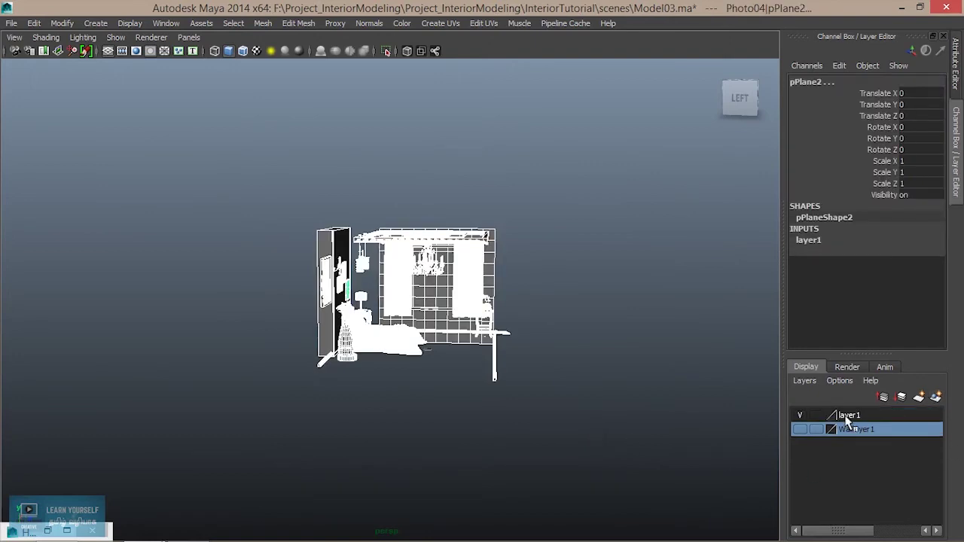
{"action": "double_click", "coordinate": [849, 415]}
{"action": "left_click", "coordinate": [522, 255]}
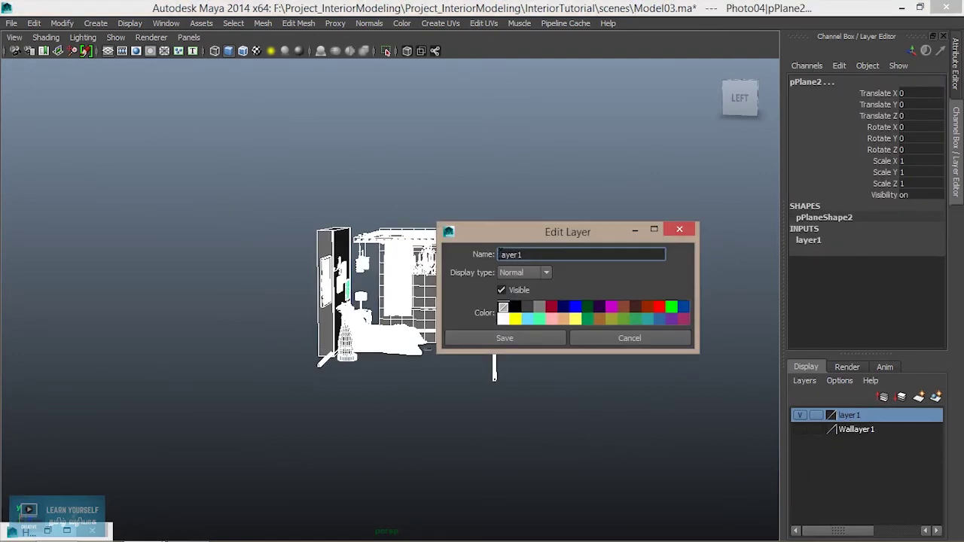
{"action": "type", "text": "Other"}
{"action": "type", "text": "bjec"}
{"action": "key", "text": "BackSpace"}
{"action": "key", "text": "BackSpace"}
{"action": "key", "text": "BackSpace"}
{"action": "type", "text": "j_"}
{"action": "left_click", "coordinate": [534, 337]}
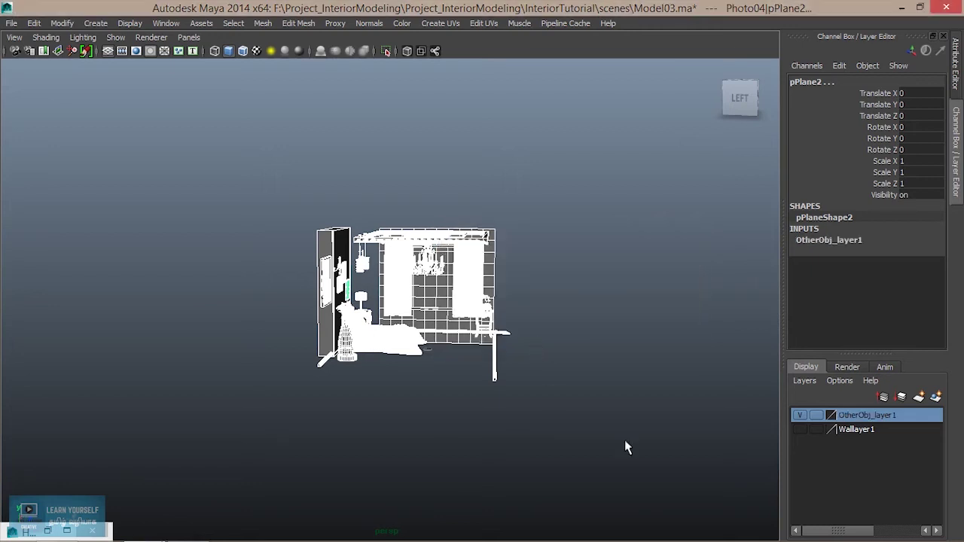
Hide the OtherObj_layer1 layer and make Walllayer1 visible again.
{"action": "left_click", "coordinate": [800, 415]}
{"action": "left_click", "coordinate": [807, 430]}
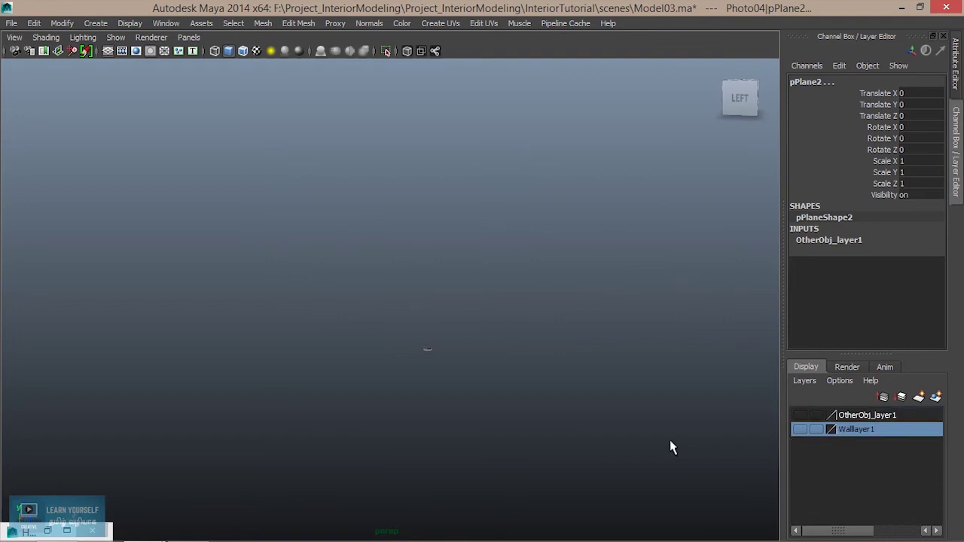
{"action": "left_click", "coordinate": [800, 430]}
Examine the empty room's walls, floor and window frames from inside the room.
{"action": "right_click_drag", "start_coordinate": [478, 389], "coordinate": [635, 434], "text": "alt"}
{"action": "left_click_drag", "start_coordinate": [635, 435], "coordinate": [588, 405], "text": "alt"}
{"action": "middle_click_drag", "start_coordinate": [587, 406], "coordinate": [562, 440], "text": "alt"}
{"action": "right_click_drag", "start_coordinate": [474, 424], "coordinate": [533, 440], "text": "alt"}
{"action": "middle_click_drag", "start_coordinate": [533, 440], "coordinate": [557, 400], "text": "alt"}
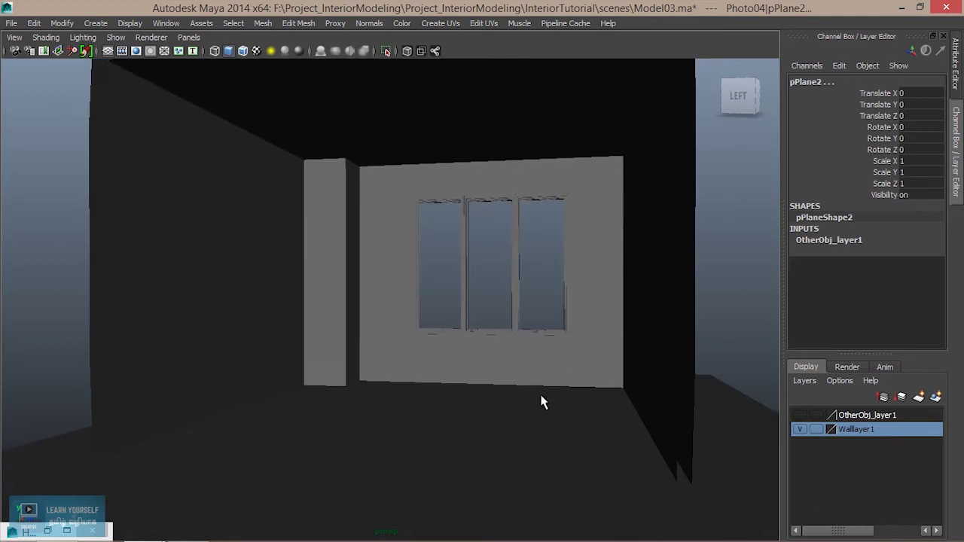
{"action": "scroll", "coordinate": [541, 405], "scroll_direction": "up", "scroll_amount": 2}
{"action": "middle_click_drag", "start_coordinate": [570, 402], "coordinate": [596, 391], "text": "alt"}
{"action": "mouse_move", "coordinate": [502, 351]}
{"action": "left_mouse_down", "text": "alt"}
{"action": "mouse_move", "coordinate": [525, 354]}
{"action": "mouse_move", "coordinate": [514, 363]}
{"action": "left_mouse_up", "text": "alt"}
{"action": "middle_click_drag", "start_coordinate": [513, 363], "coordinate": [502, 368], "text": "alt"}
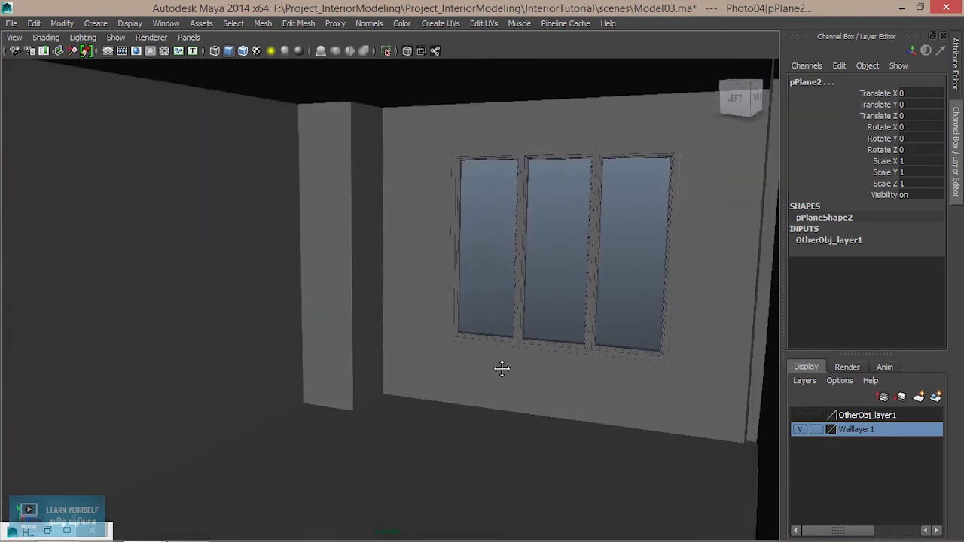